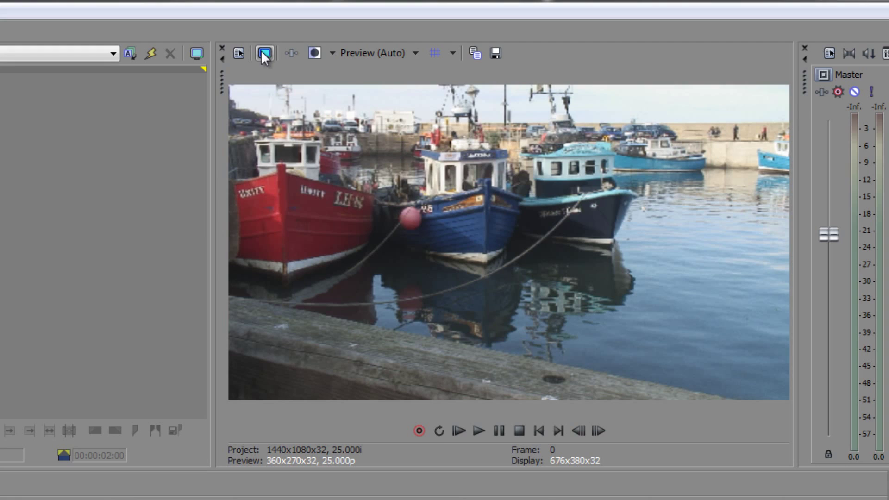
Add Sony Color Corrector to the Video Output FX chain and confirm it
left_click(262, 52)
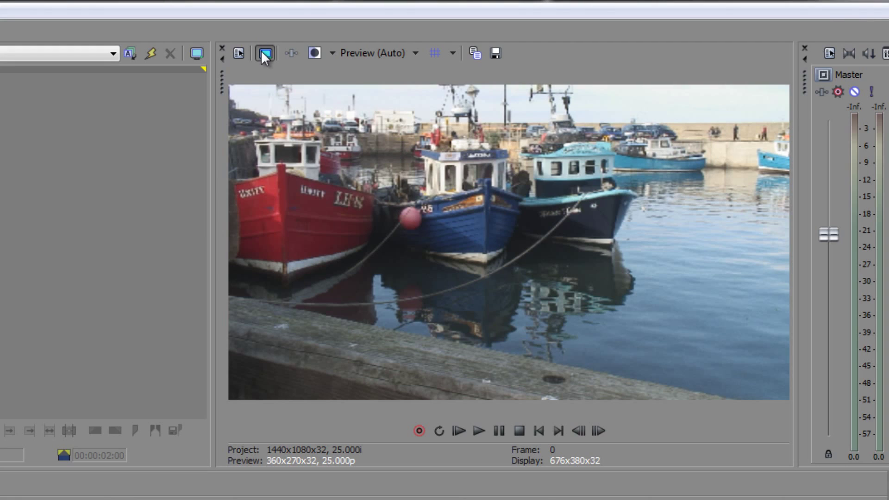
left_click(292, 53)
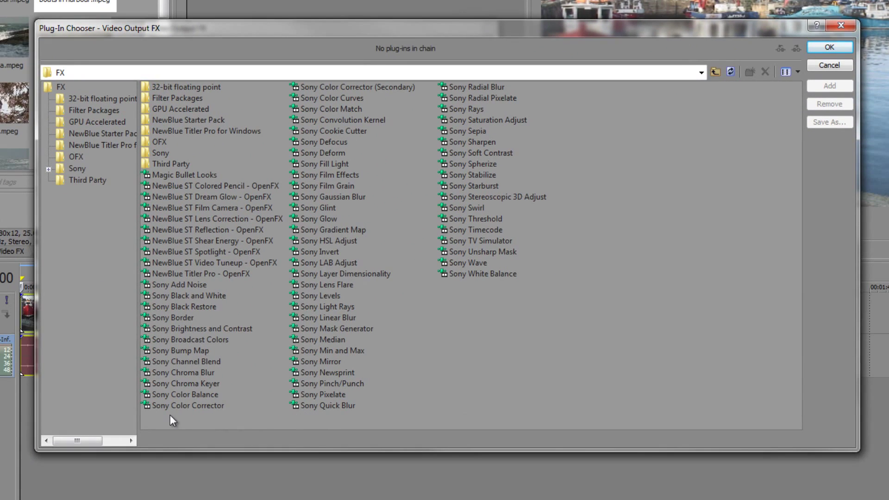
left_click(180, 405)
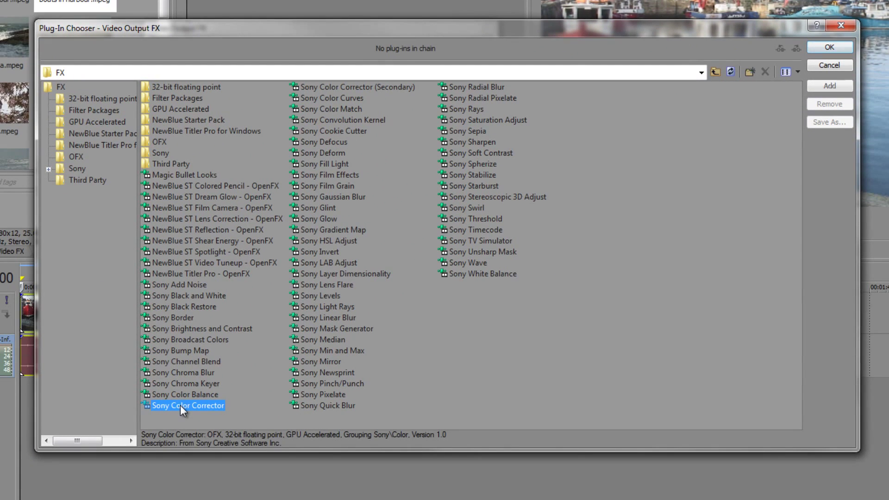
left_click(851, 84)
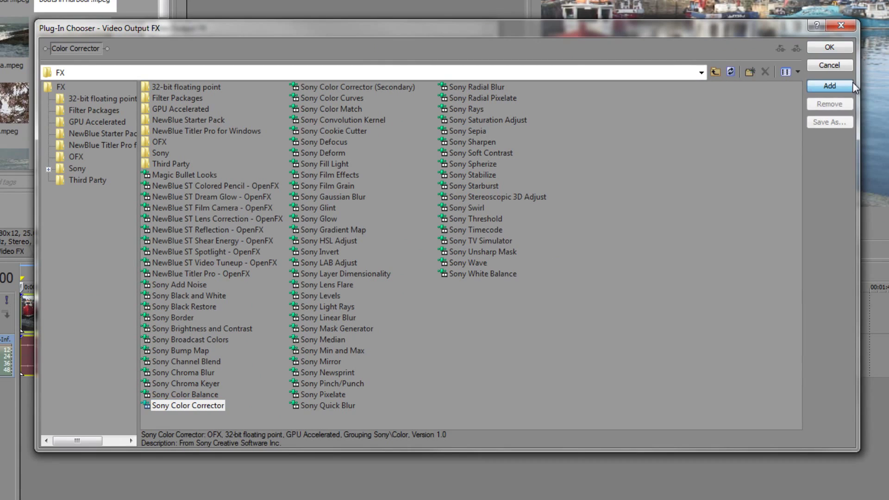
left_click(819, 50)
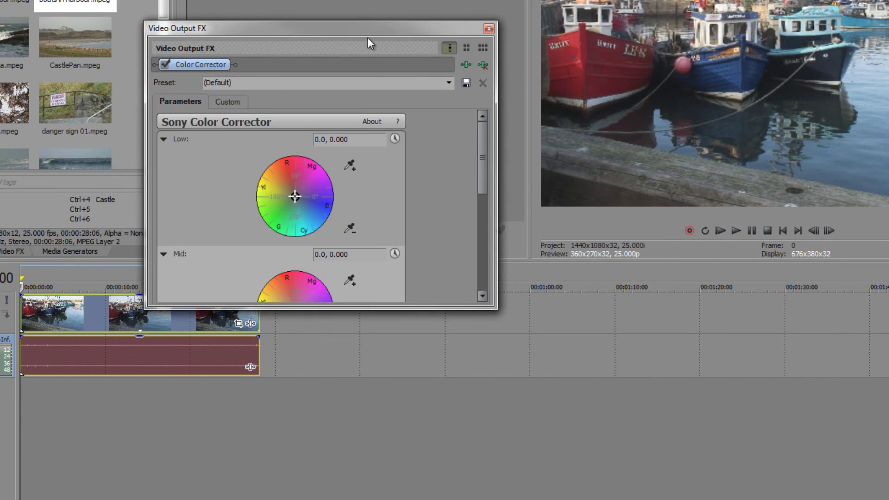
Float the Color Corrector window and reposition it near the top of the screen
left_click_drag(366, 29, 366, 2)
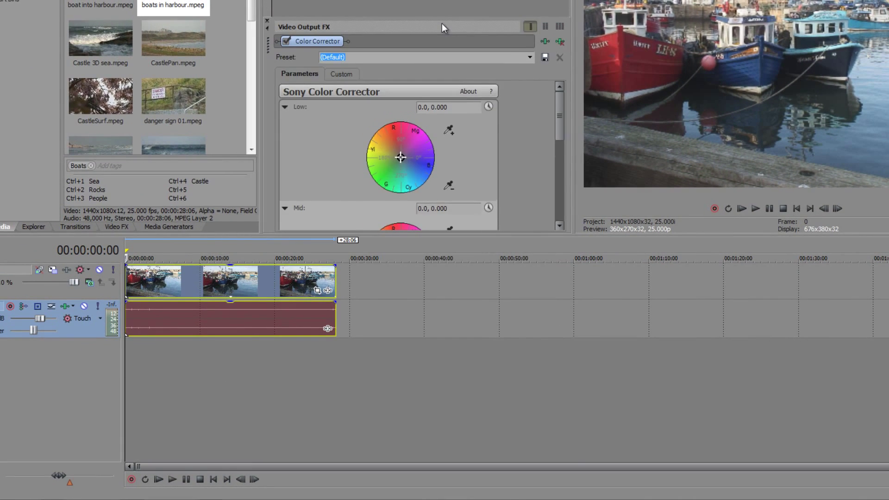
double_click(349, 29)
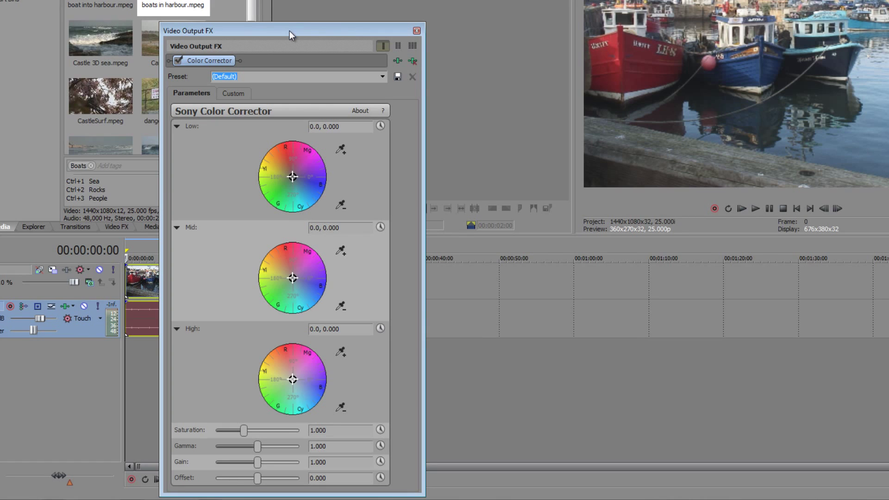
left_click_drag(289, 31, 392, 0)
left_click_drag(323, 3, 323, 0)
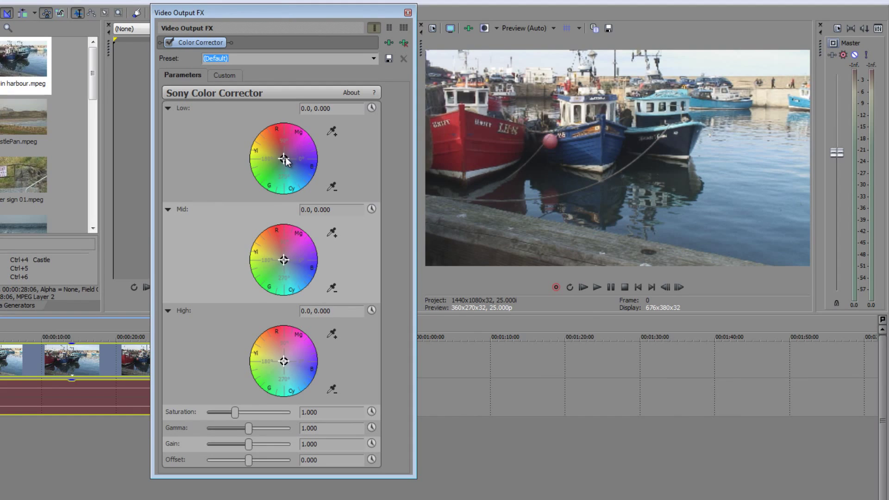
Shift Low toward magenta (38.24, 0.6154) and Mid to 49.97, 0.5182
left_click_drag(286, 158, 300, 145)
left_click_drag(290, 252, 298, 240)
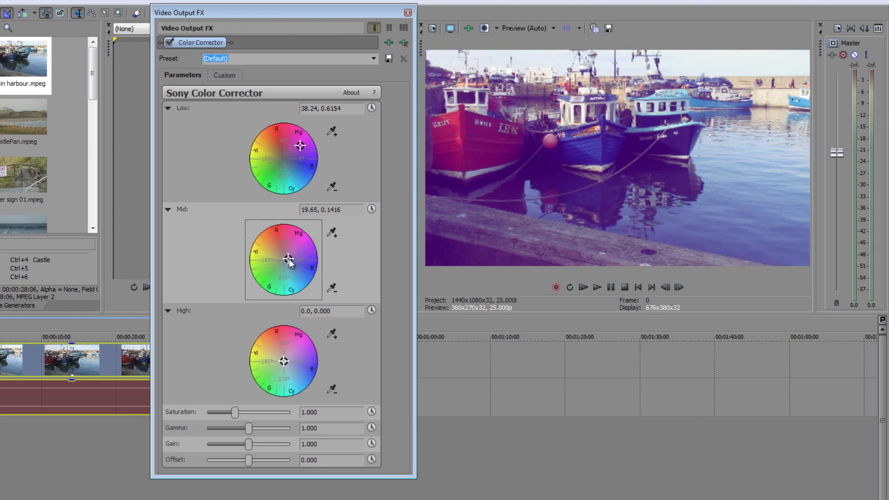
left_click_drag(288, 259, 294, 247)
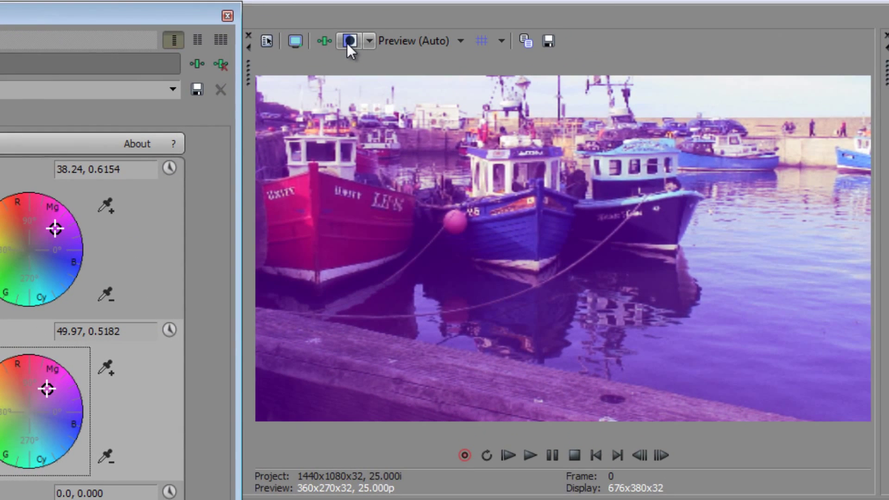
Show the original on the left split-screen half and reset the Low and Mid wheels to 0
left_click(368, 42)
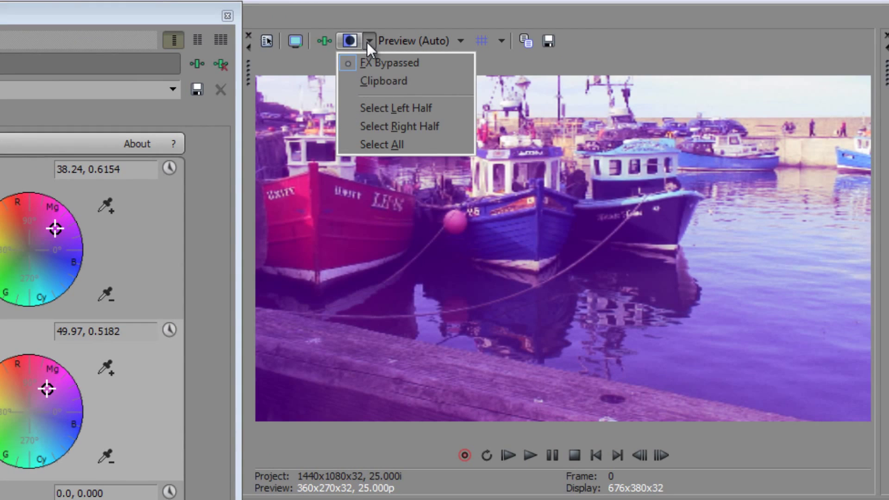
left_click(391, 109)
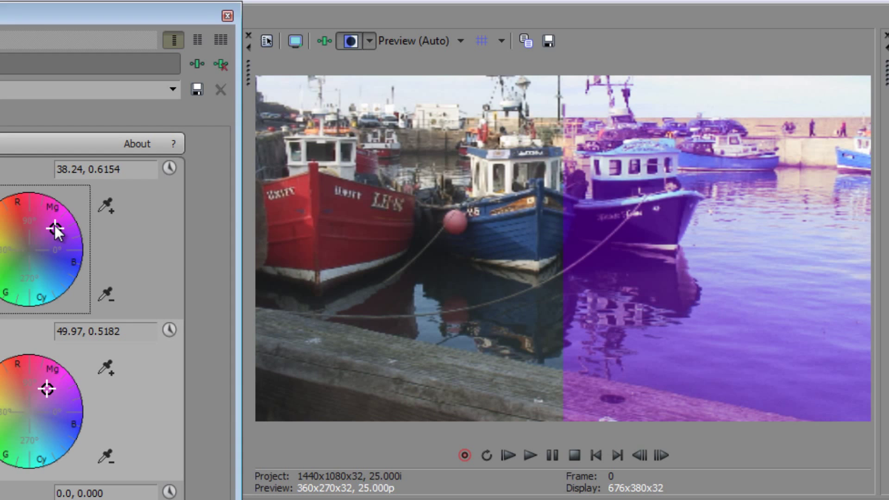
double_click(55, 230)
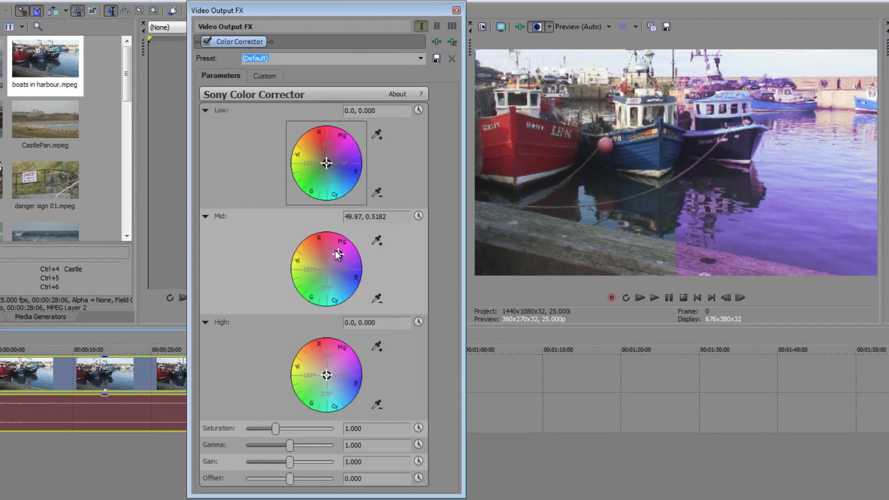
double_click(339, 253)
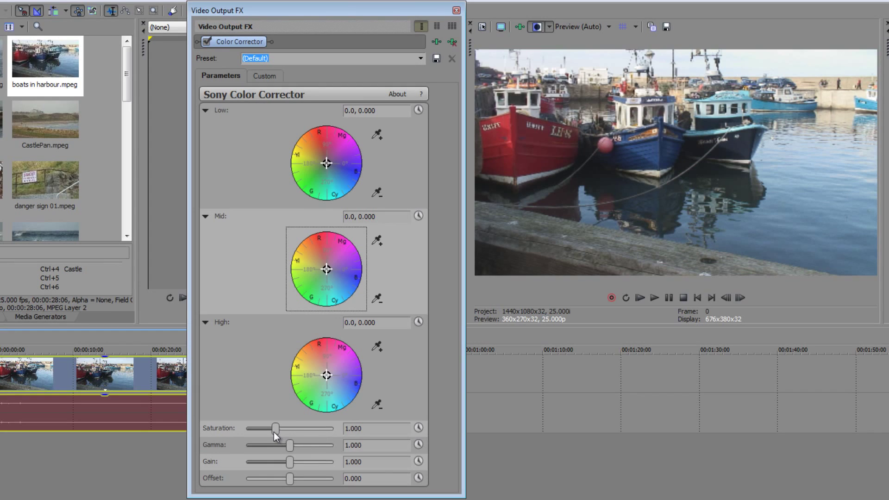
Raise Saturation to 2.776 and turn off the split-screen comparison
left_click_drag(274, 430, 326, 431)
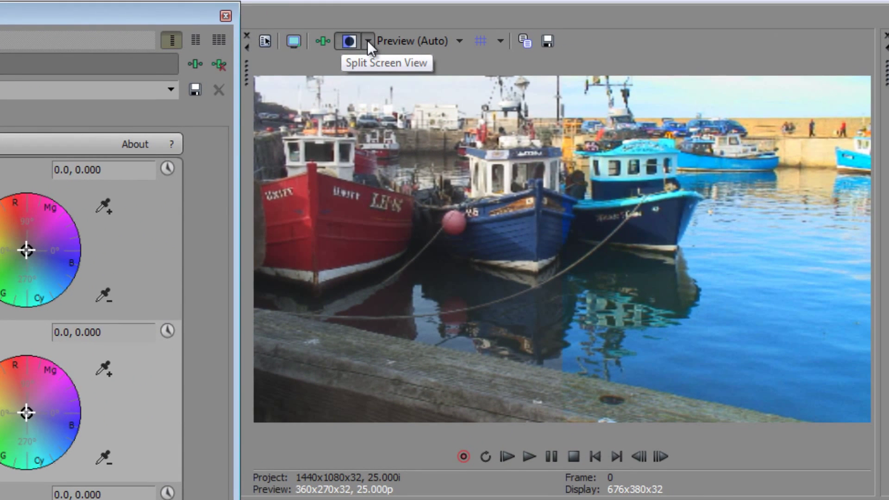
left_click(348, 43)
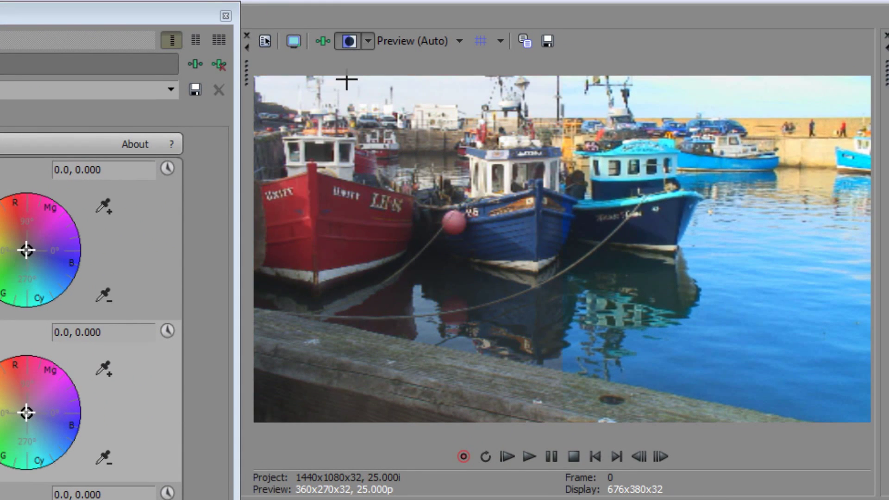
left_click(367, 41)
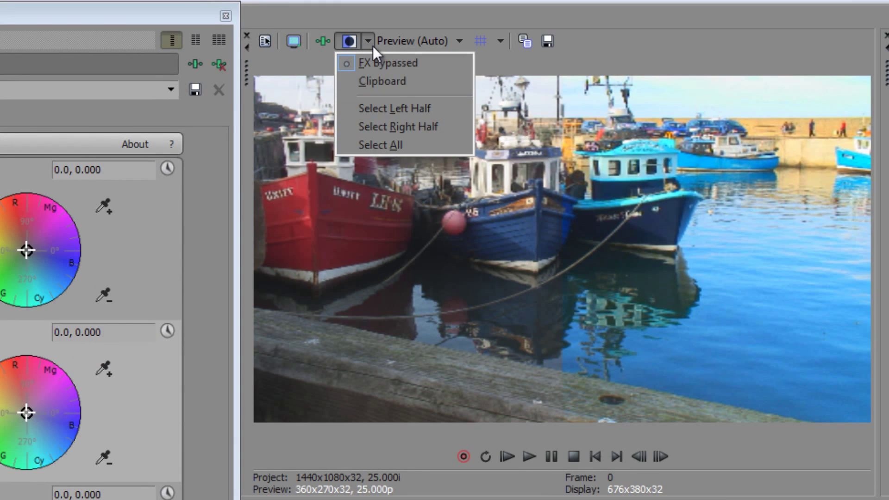
Limit the split view to the right half, then remove the Color Corrector from Video Output FX
left_click(376, 124)
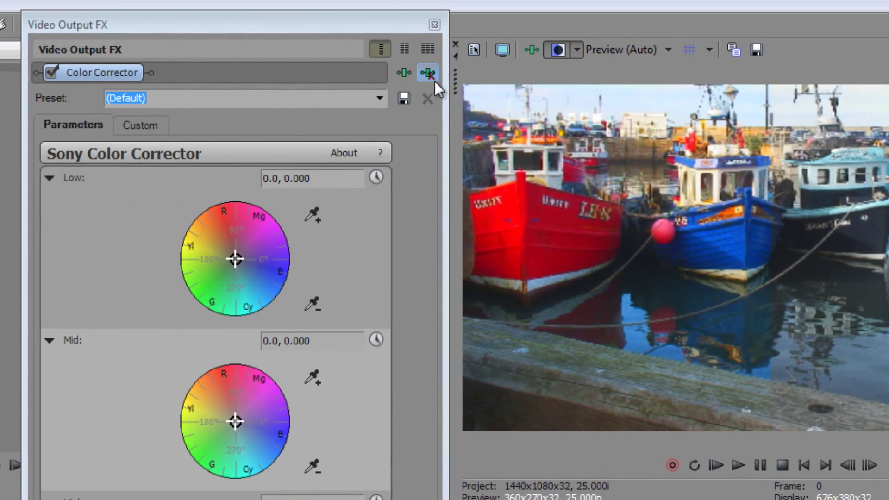
left_click(432, 77)
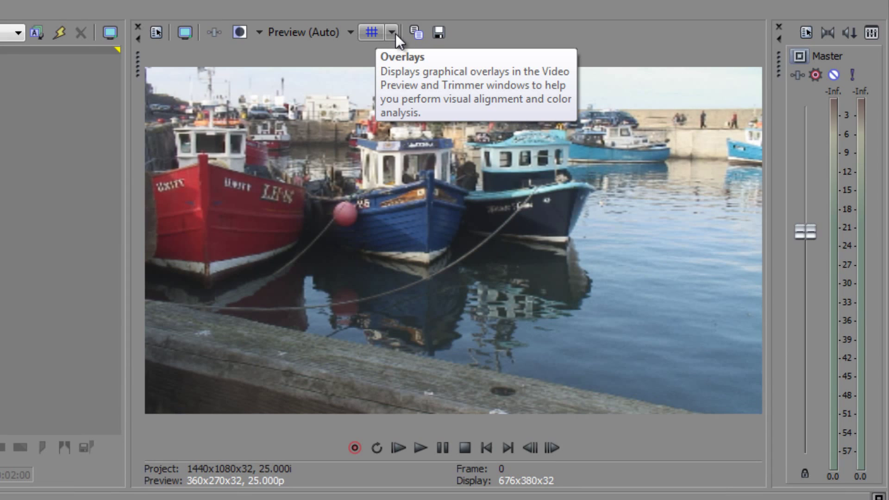
View the red channel in the preview, both alone and as grayscale
left_click(392, 32)
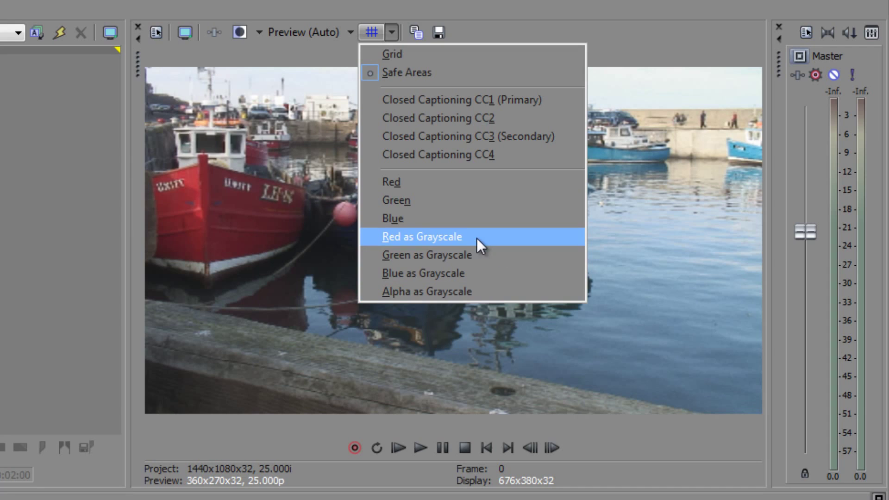
left_click(461, 238)
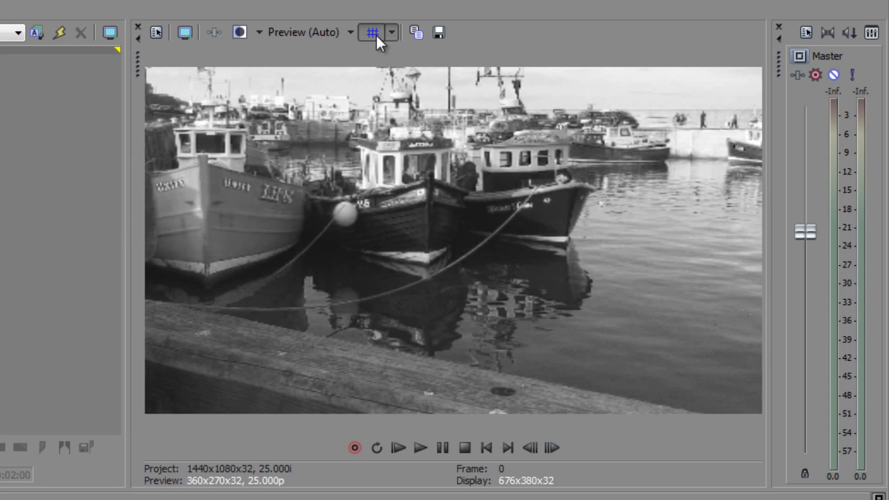
left_click(391, 33)
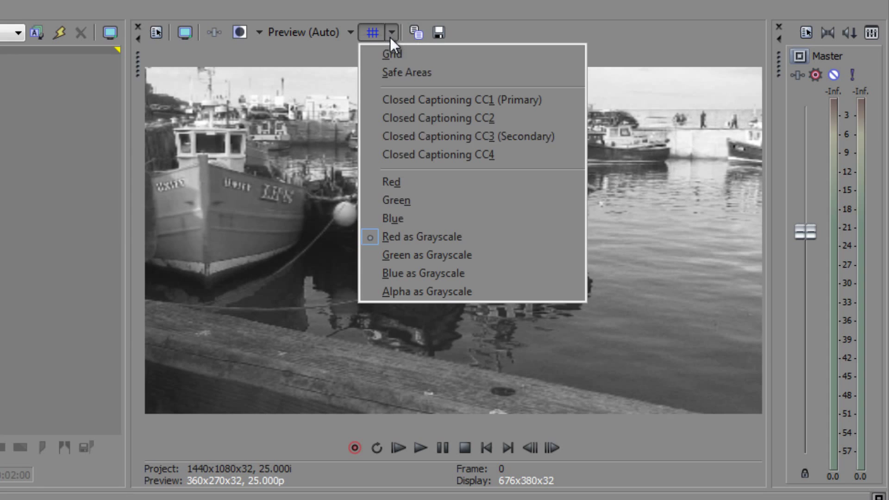
left_click(423, 176)
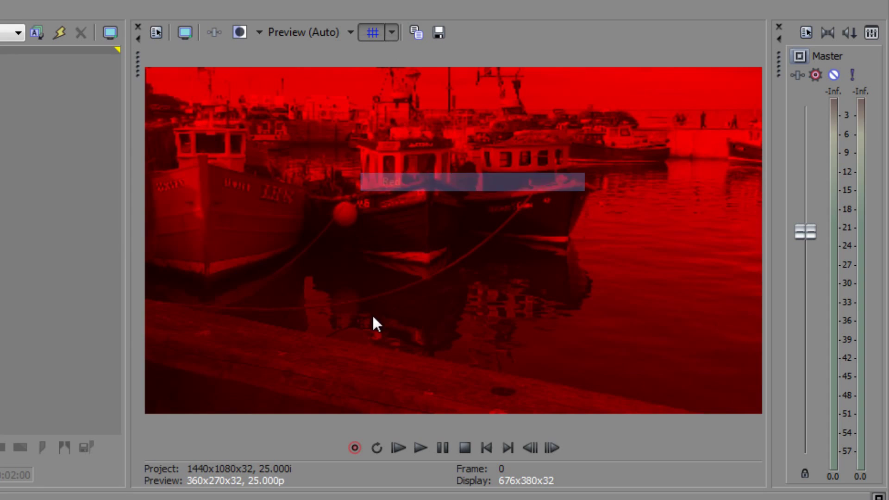
left_click(393, 32)
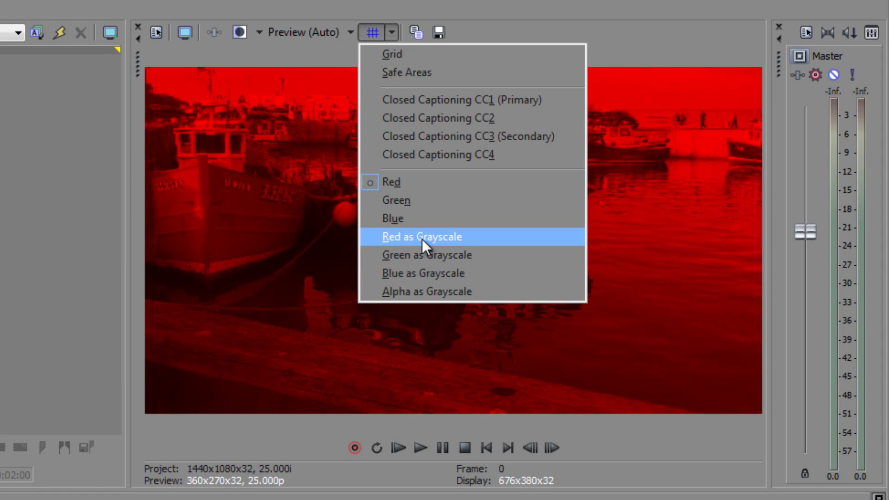
left_click(421, 238)
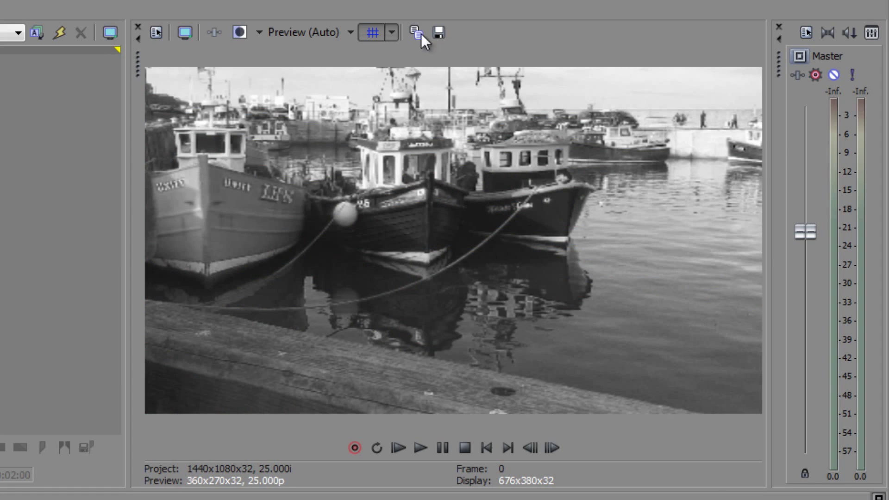
Switch the preview to the blue, then the green channel as grayscale
left_click(396, 28)
left_click(423, 271)
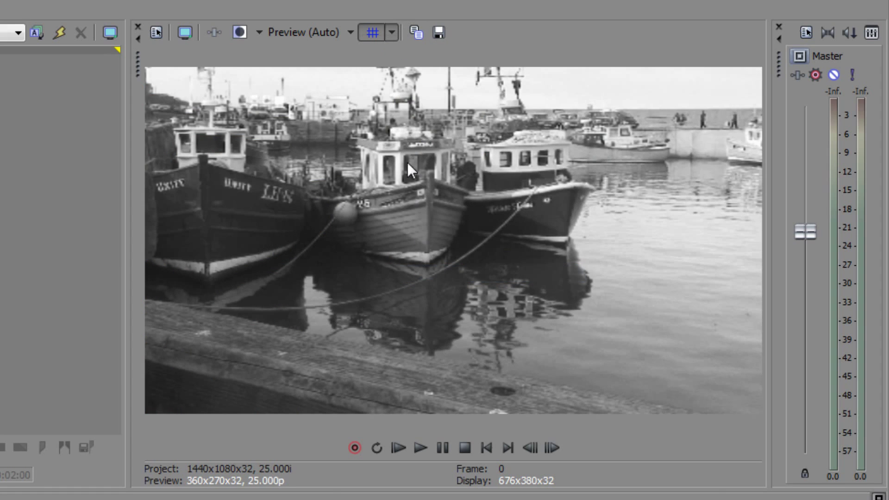
left_click(394, 33)
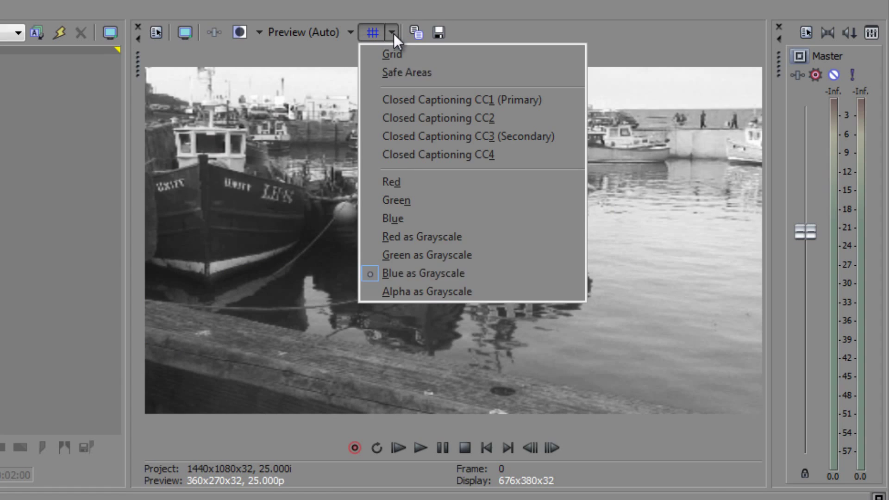
left_click(454, 256)
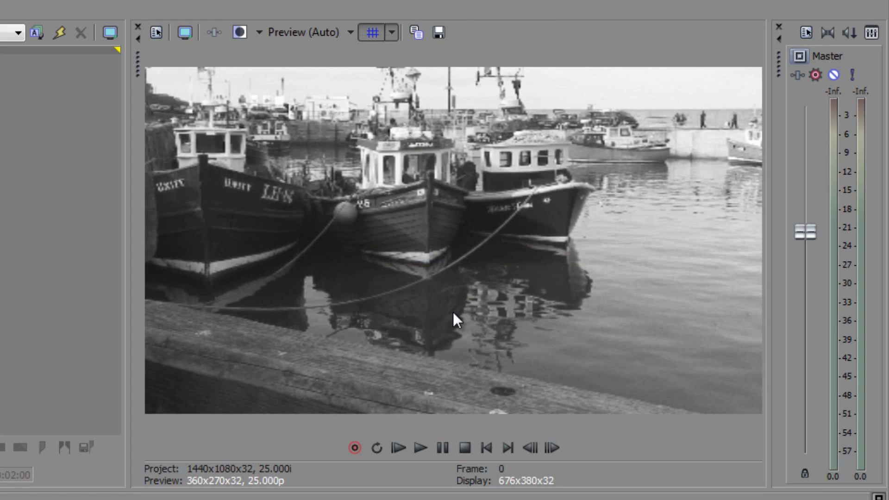
left_click(393, 31)
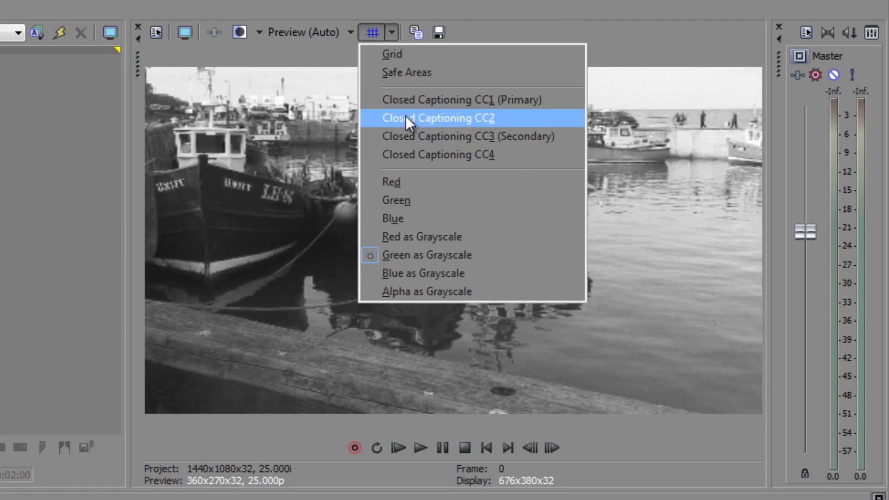
Overlay the dashed Safe Areas guides on the full-colour harbour preview
left_click(410, 74)
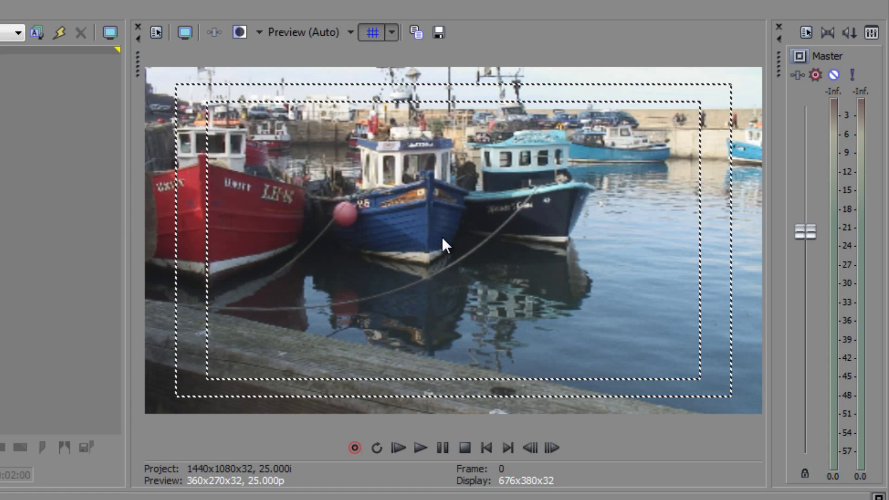
Toggle the safe-area overlays a few times, then leave overlays switched off
left_click(370, 36)
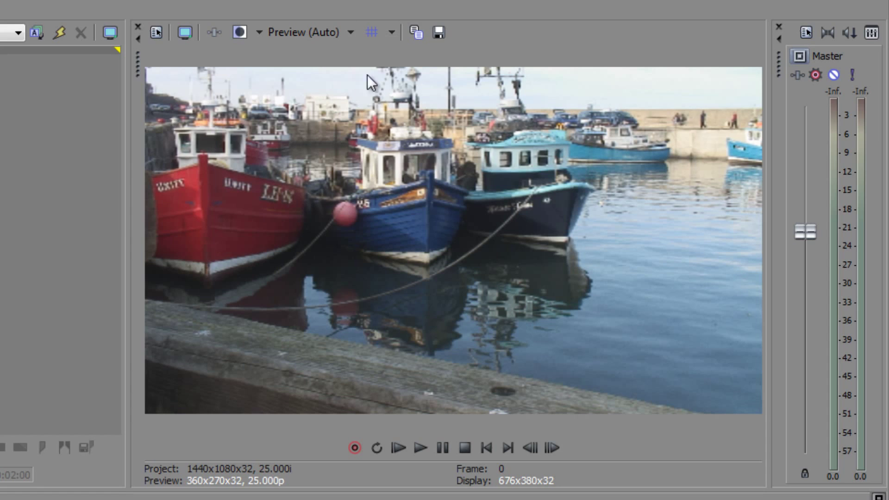
left_click(365, 31)
left_click(370, 30)
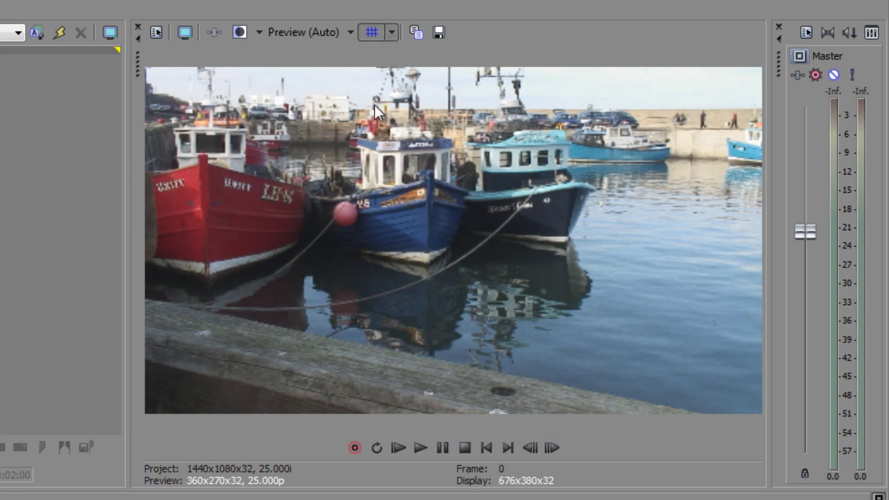
left_click(373, 33)
left_click(391, 32)
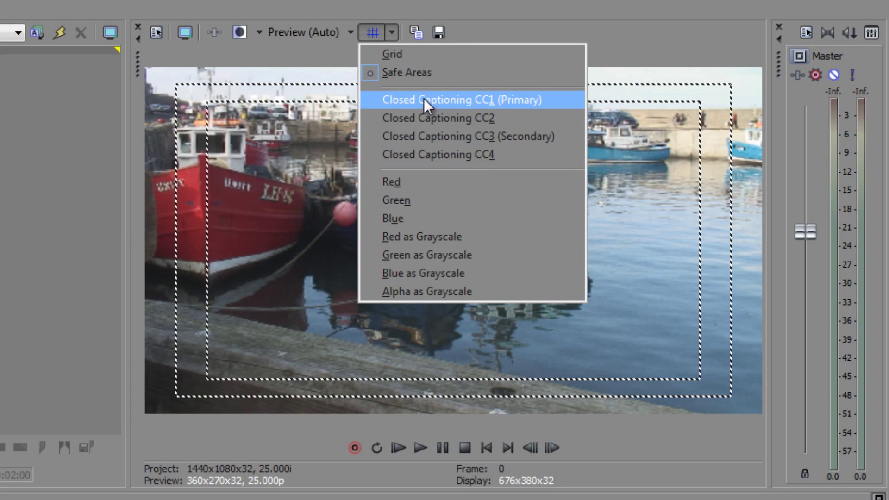
left_click(367, 35)
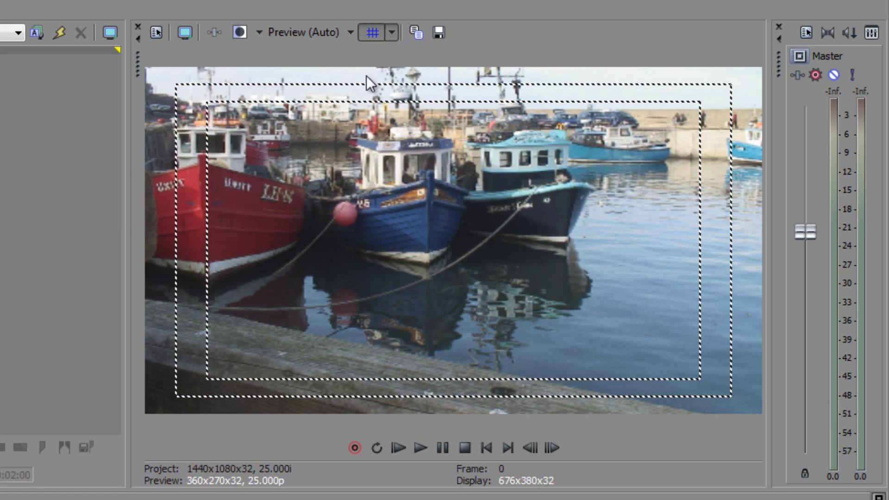
left_click(373, 32)
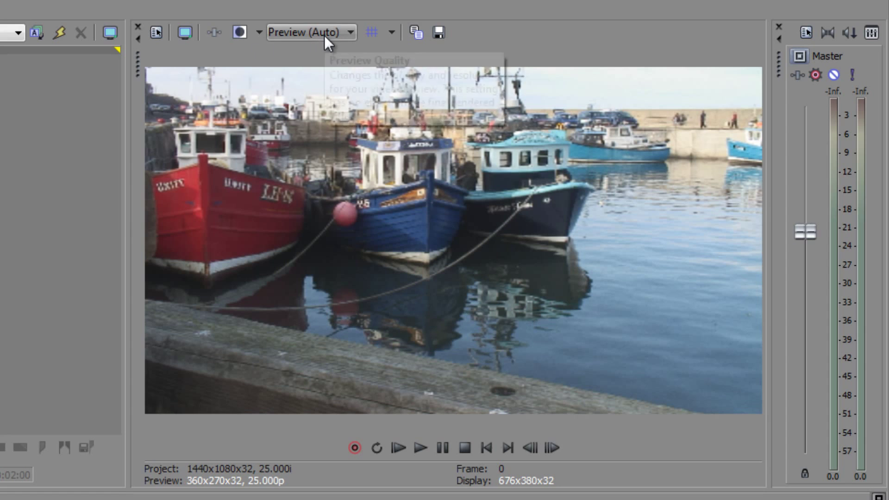
left_click(352, 30)
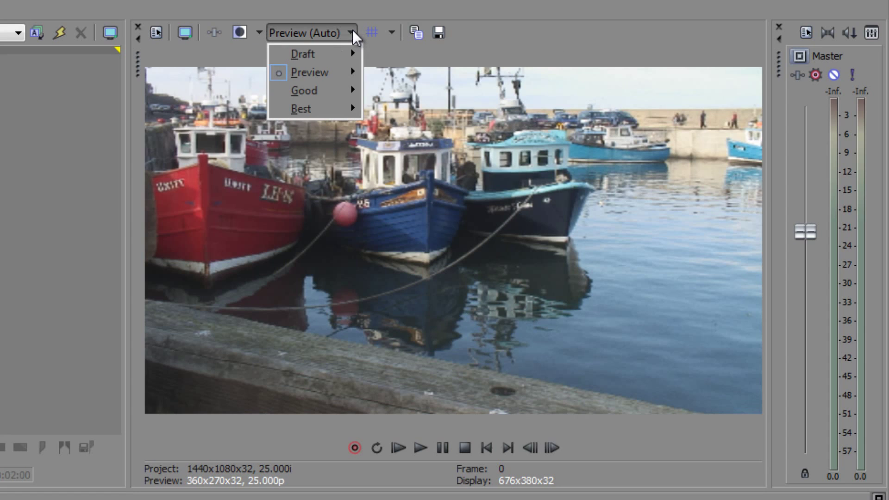
mouse_move(332, 53)
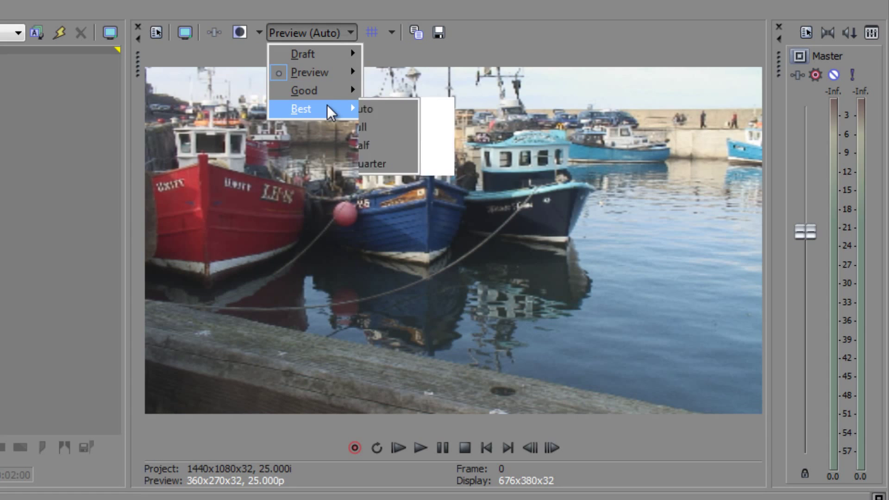
mouse_move(332, 74)
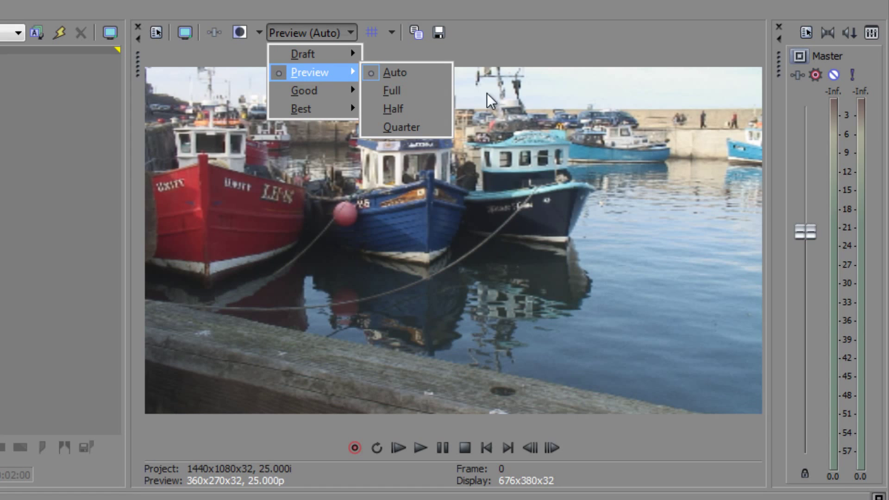
left_click(515, 115)
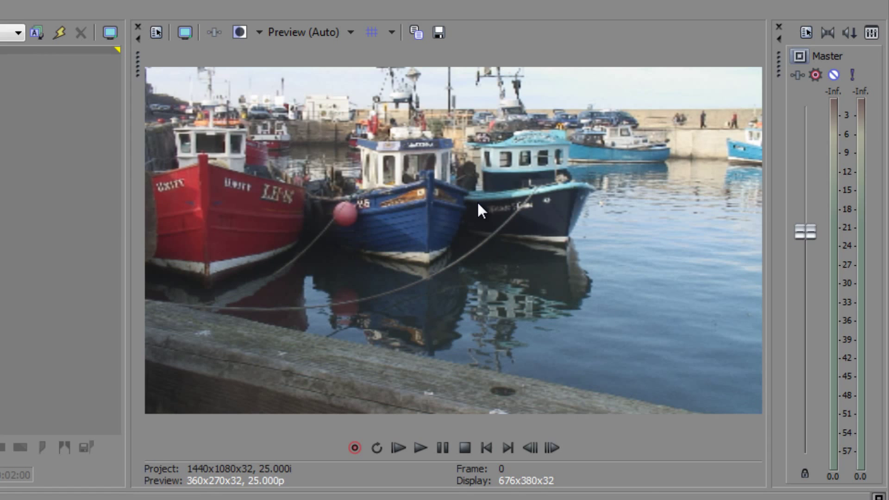
left_click(346, 32)
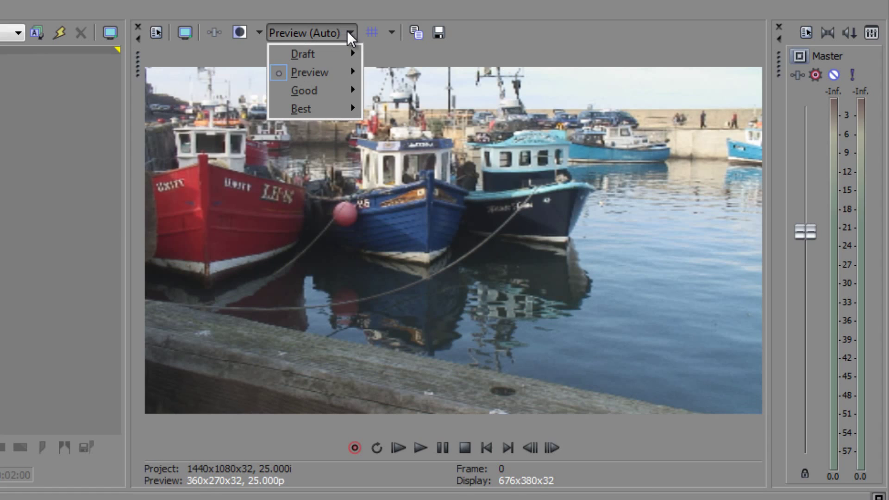
mouse_move(342, 58)
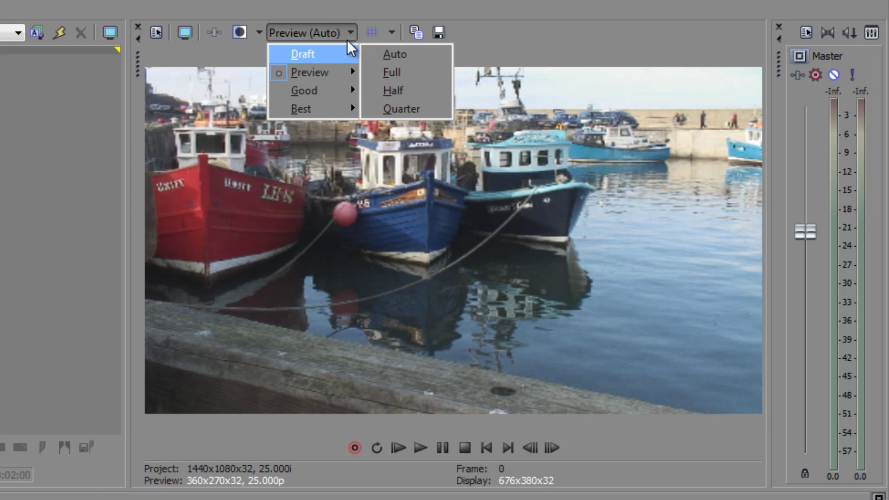
left_click(412, 116)
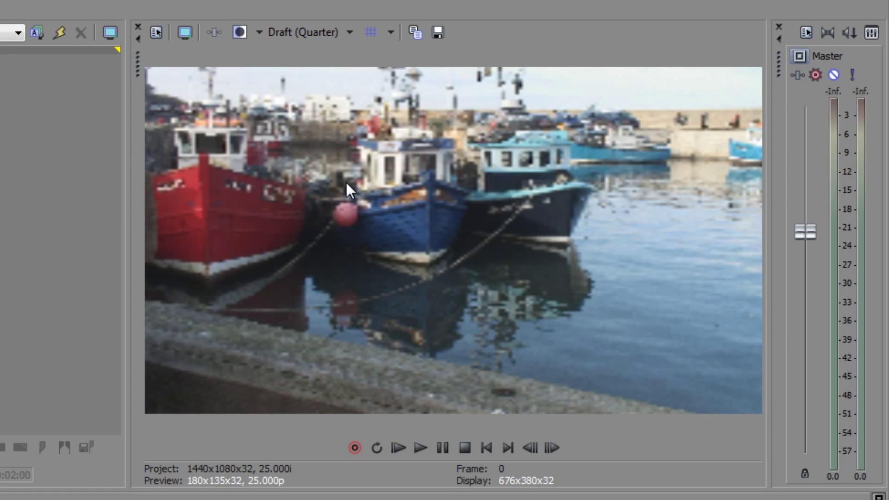
left_click(345, 33)
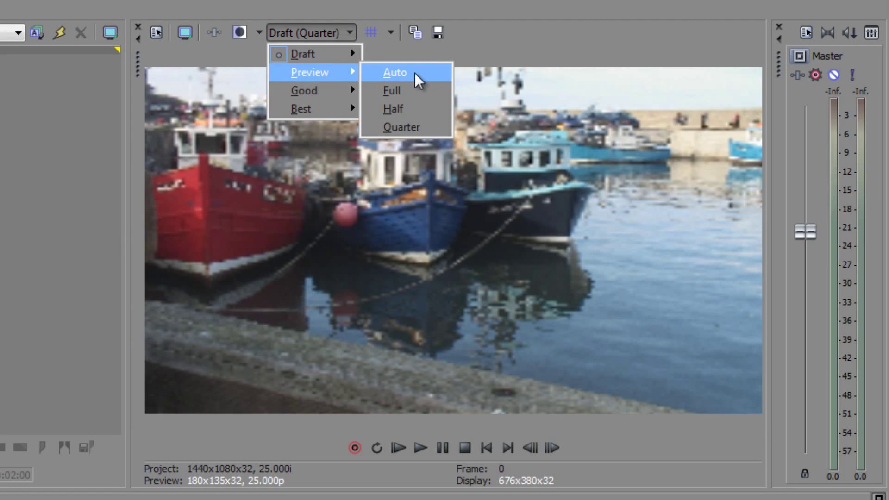
left_click(415, 73)
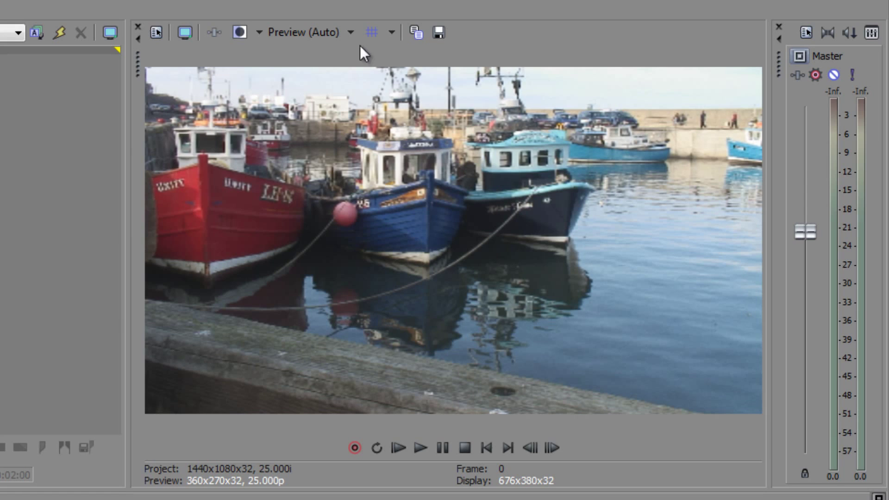
Set preview quality to Best (Full), play the boat footage and pause at frame 236
left_click(346, 31)
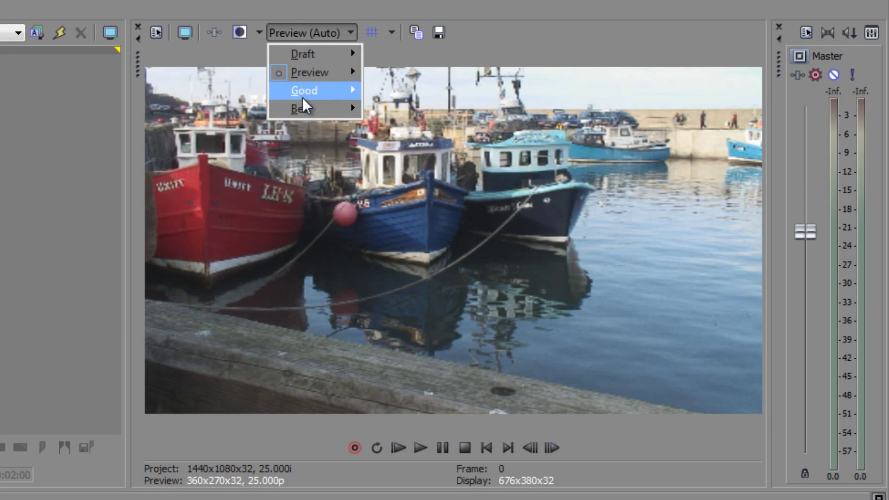
mouse_move(301, 102)
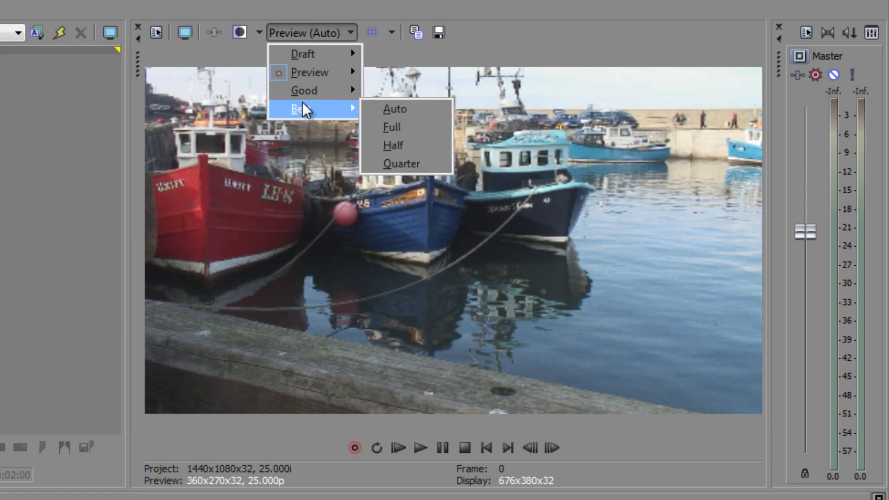
left_click(395, 127)
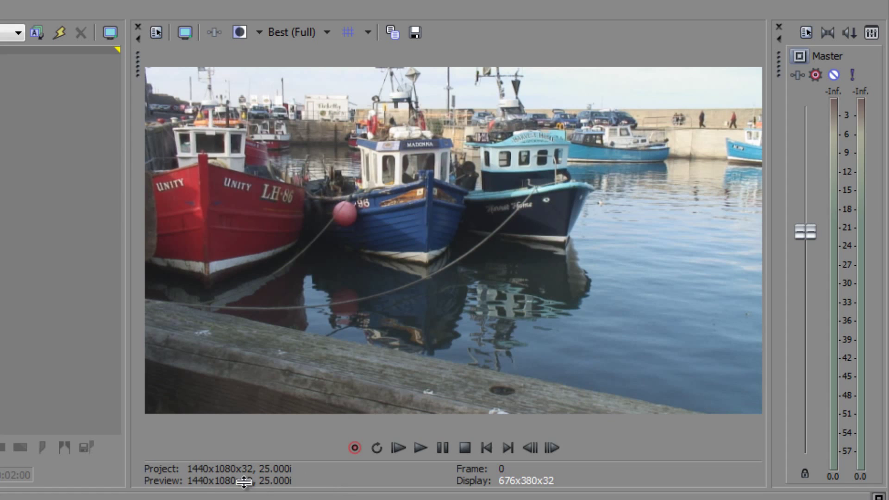
left_click(420, 445)
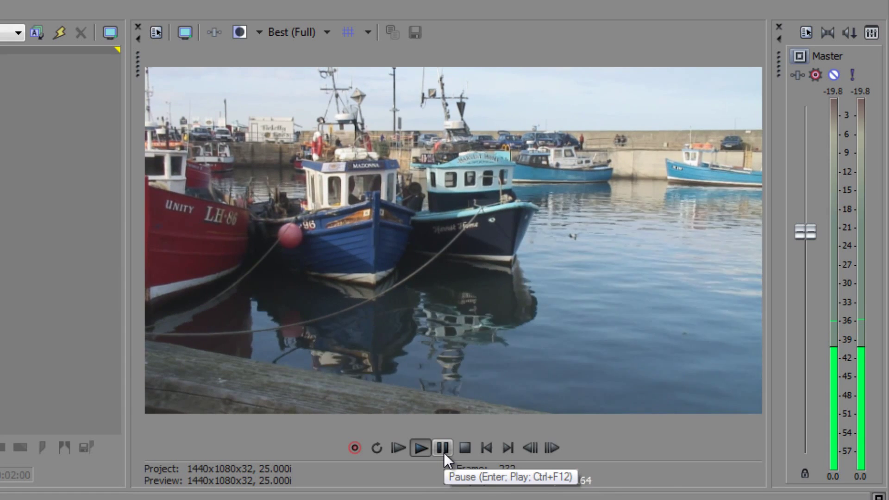
left_click(443, 452)
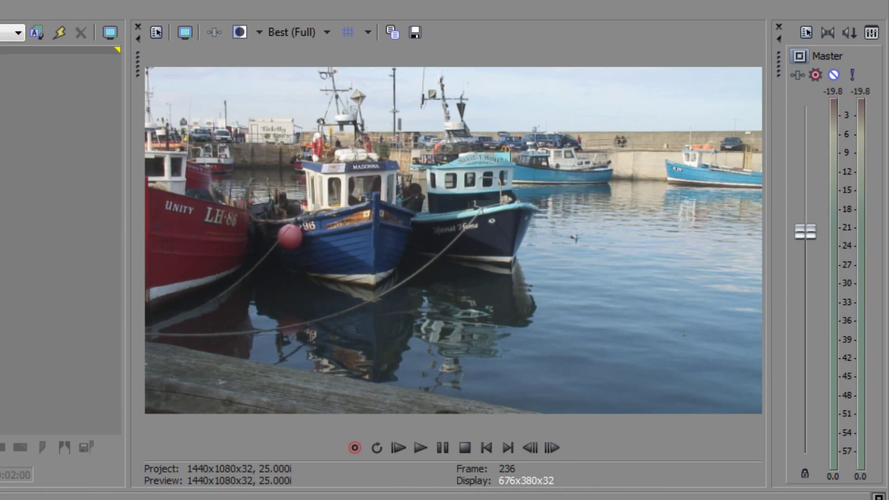
Move the playhead from the start to the clip's last frame, 00:00:28:05 (frame 705)
key("ctrl+Home")
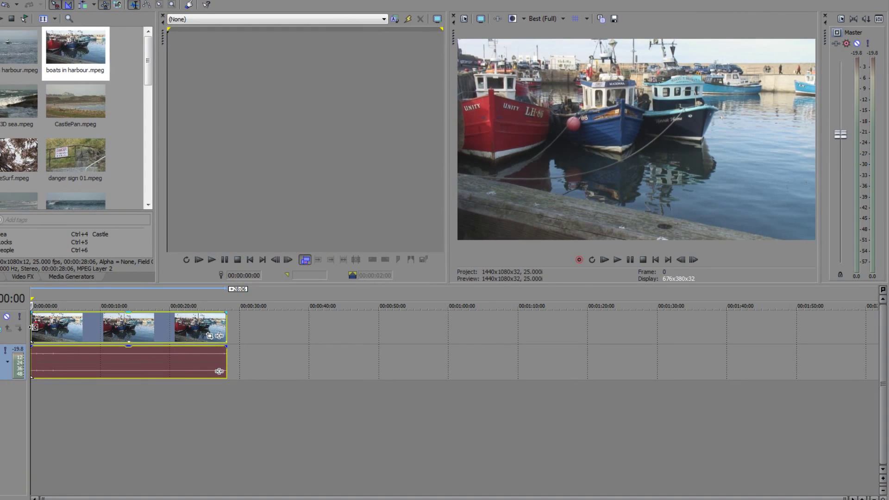
left_click(216, 417)
left_click_drag(219, 417, 223, 415)
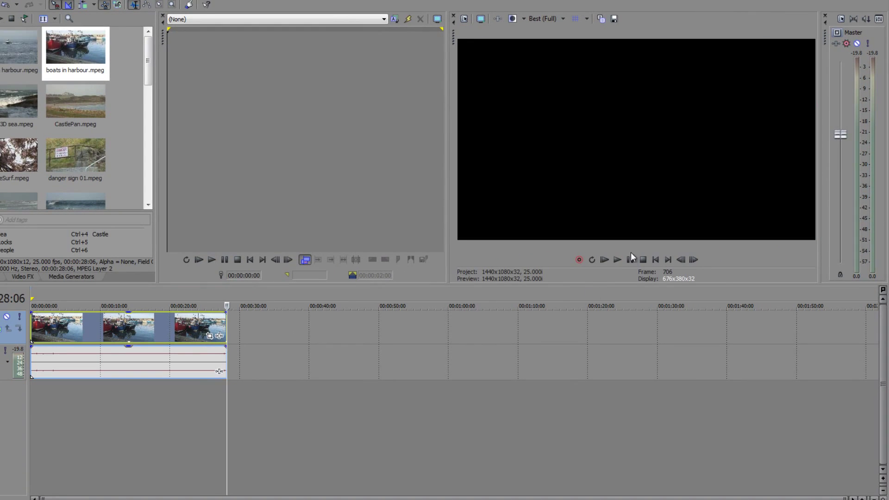
left_click(680, 259)
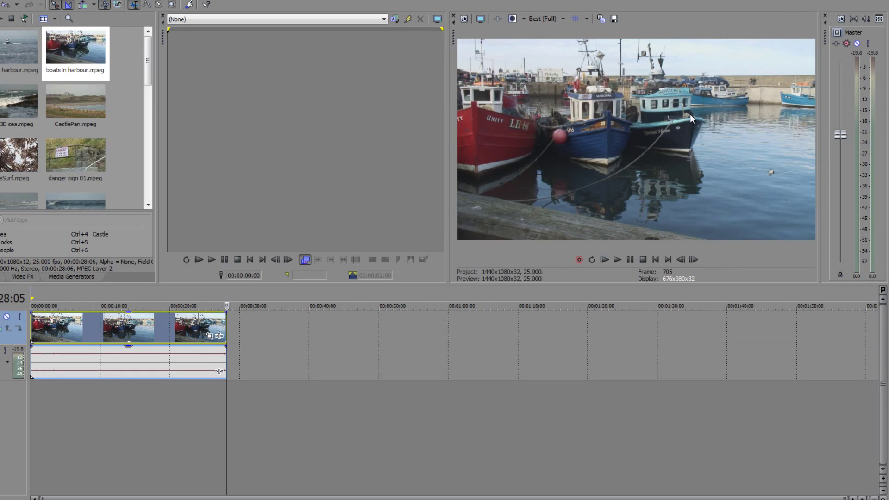
Save frame 705 as a Portable Network Graphics snapshot named Image1
left_click(615, 19)
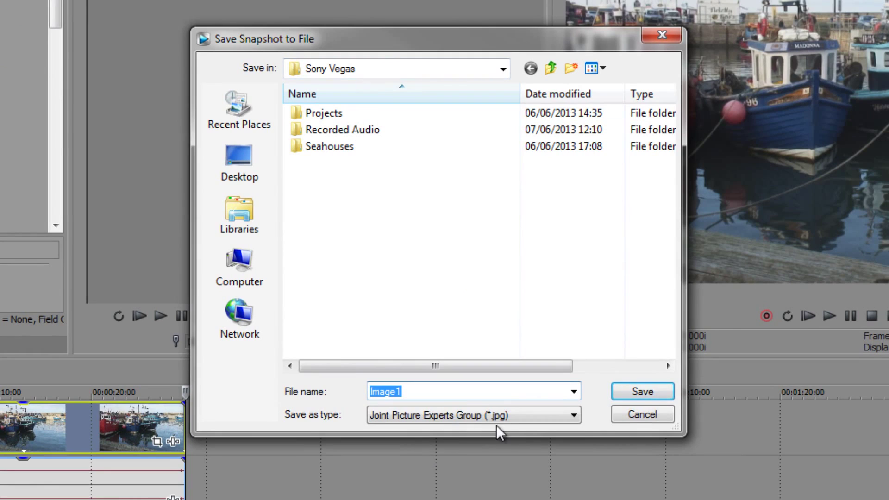
left_click(509, 418)
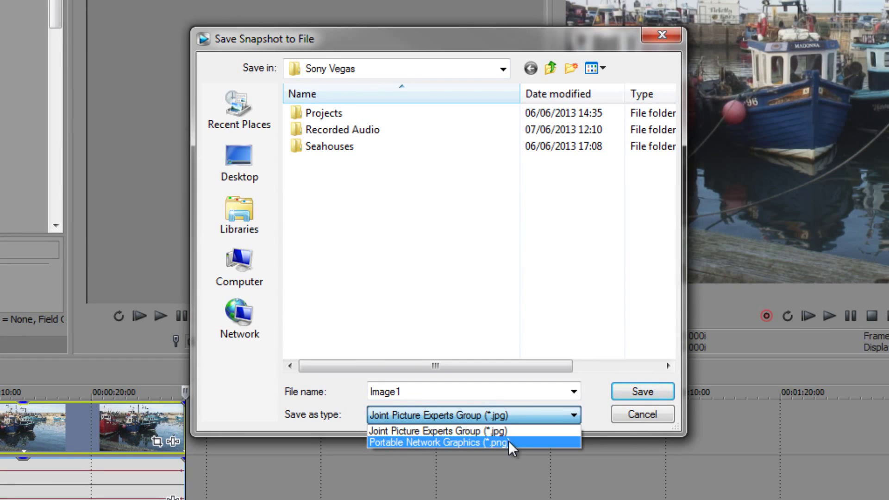
left_click(508, 441)
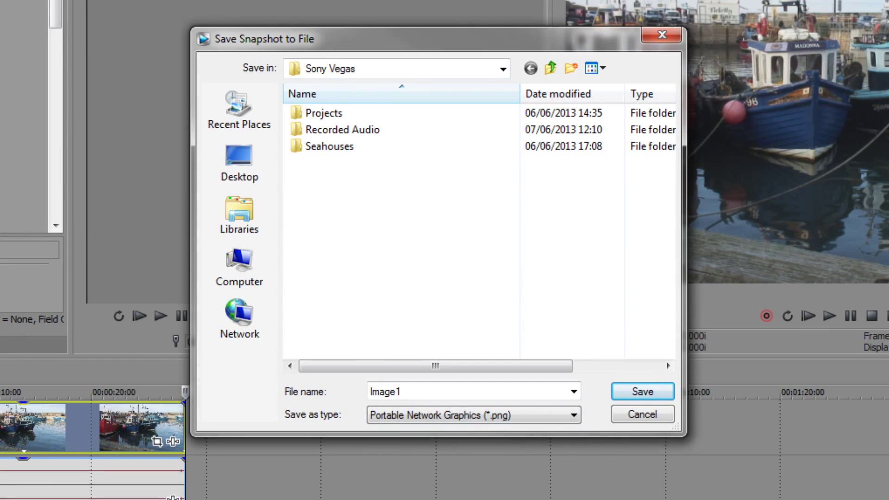
left_click(656, 389)
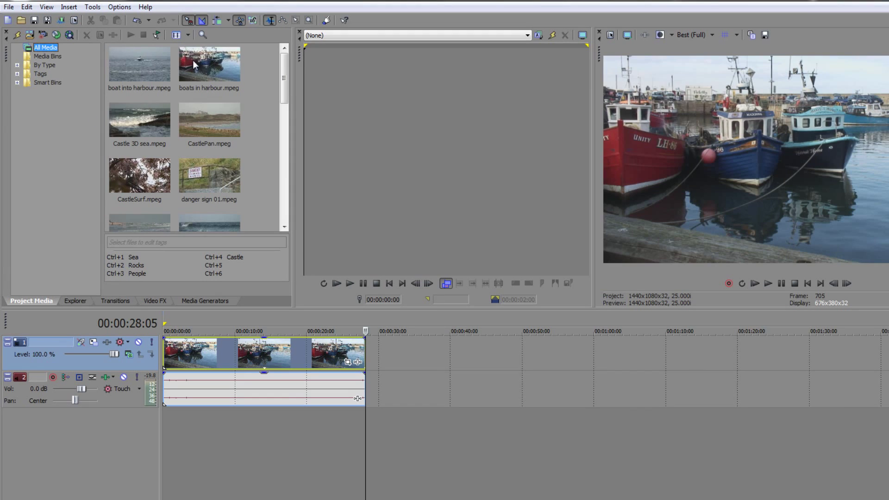
Filter the Project Media list by type to show only Stills
left_click_drag(283, 70, 270, 125)
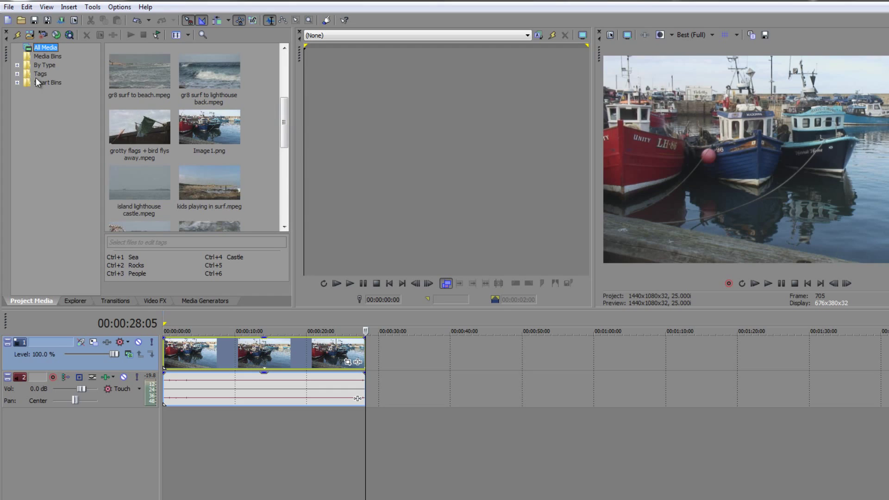
left_click(17, 65)
left_click(46, 91)
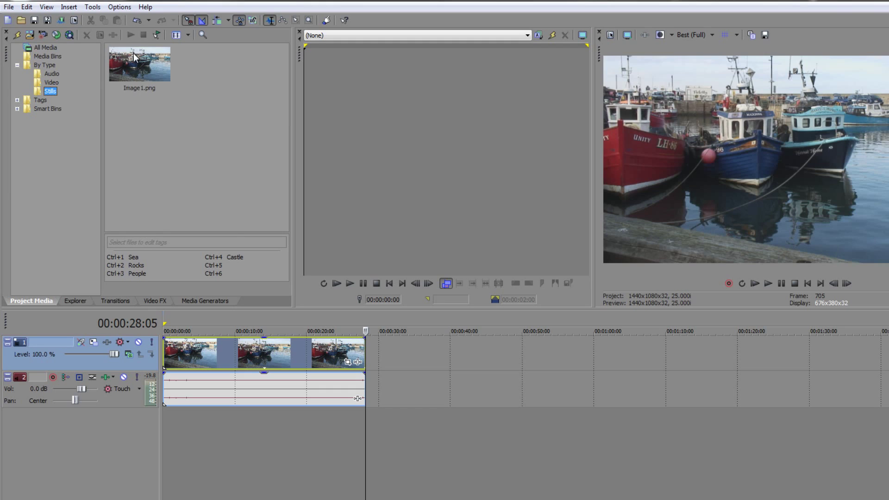
Place Image1.png on the timeline after the boat clips and play back the new still
left_click_drag(135, 58, 371, 357)
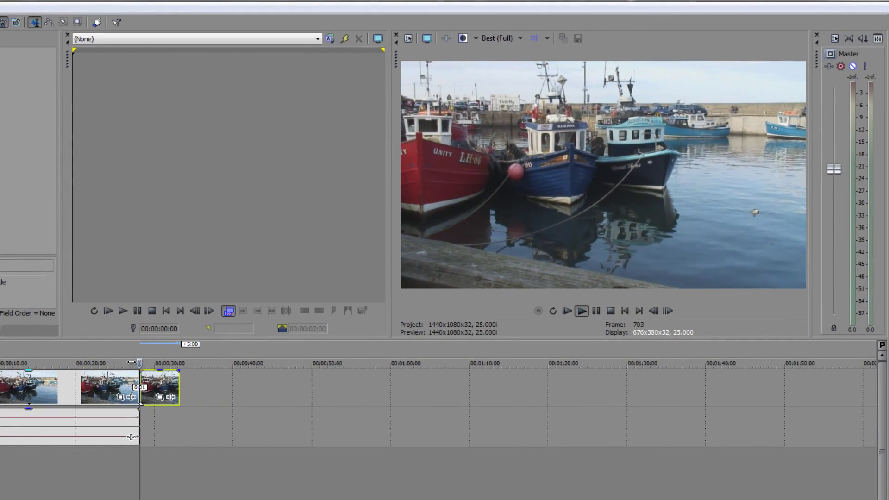
key("space")
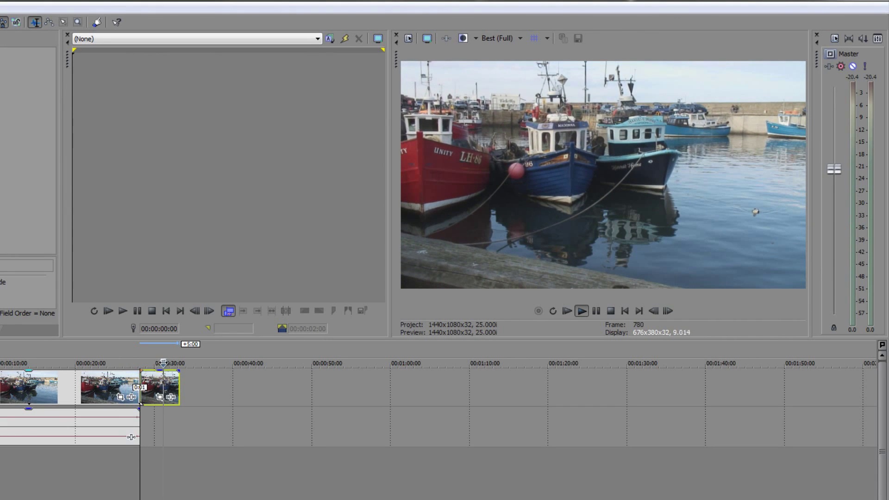
mouse_move(166, 363)
left_mouse_down()
mouse_move(138, 363)
mouse_move(153, 363)
left_mouse_up()
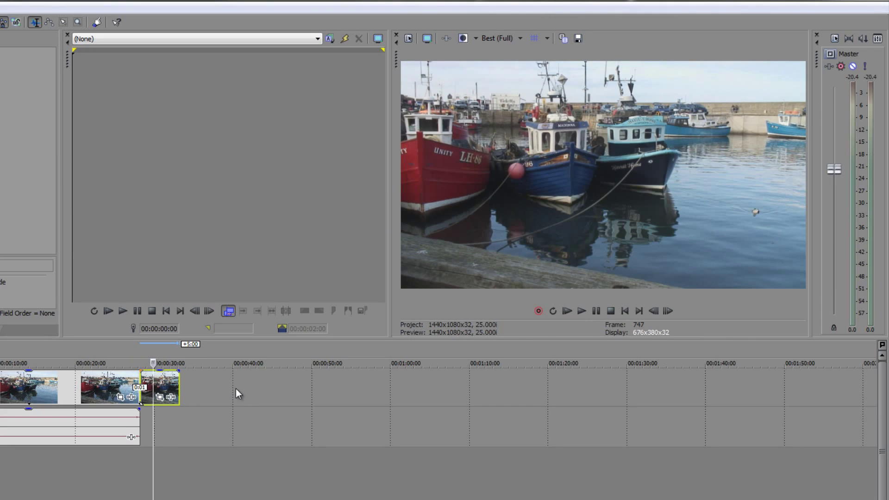
Lower preview quality to Good (Auto), then to Preview (Auto) rendering at 360x270x32
left_click(515, 37)
mouse_move(516, 67)
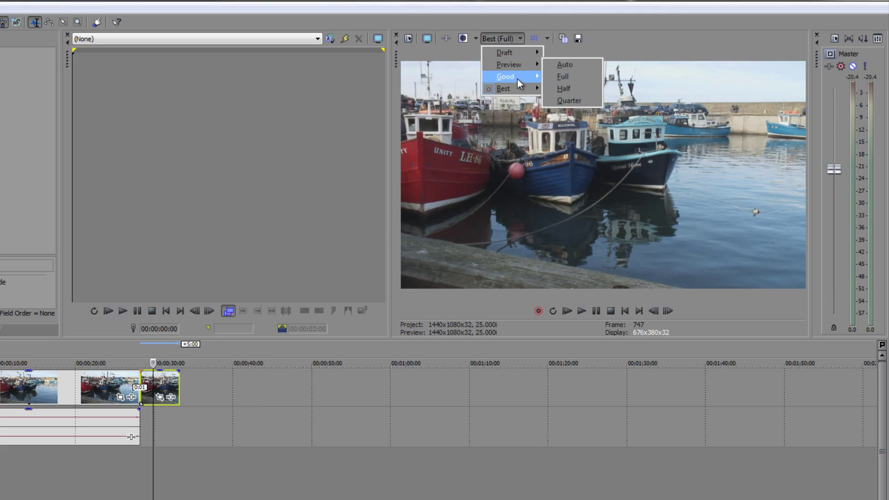
left_click(558, 77)
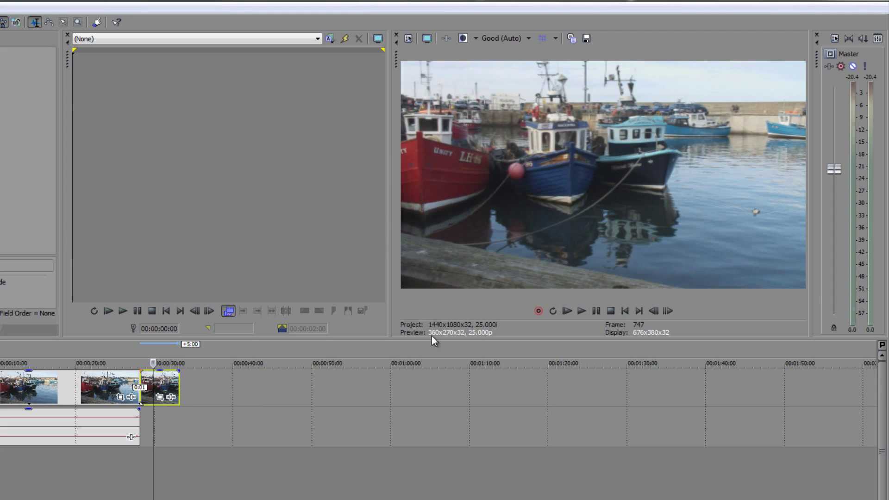
left_click(525, 39)
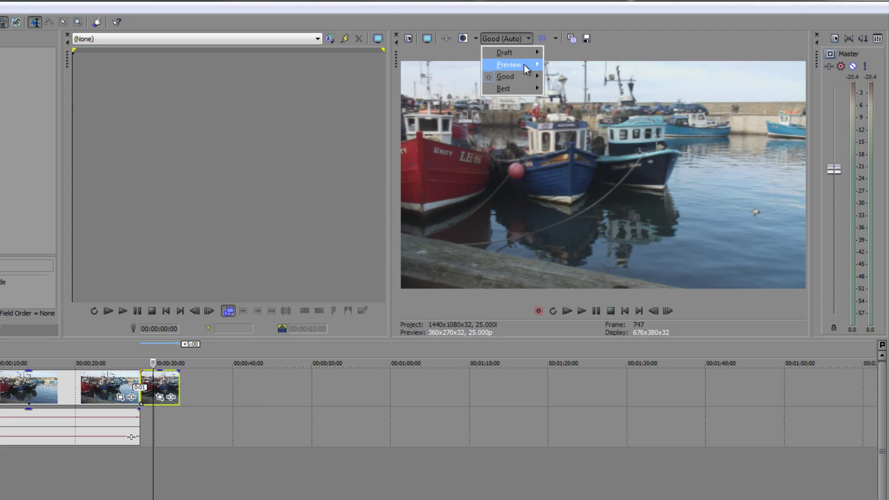
mouse_move(530, 65)
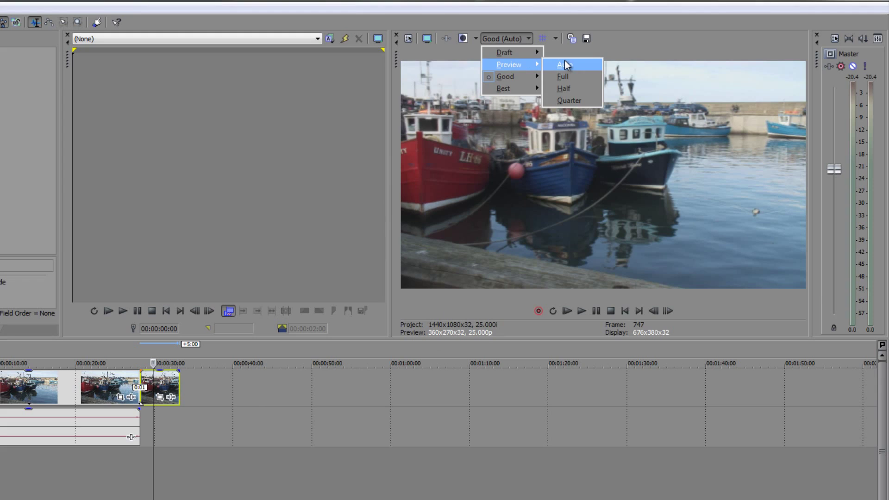
key("Escape")
left_click(104, 382)
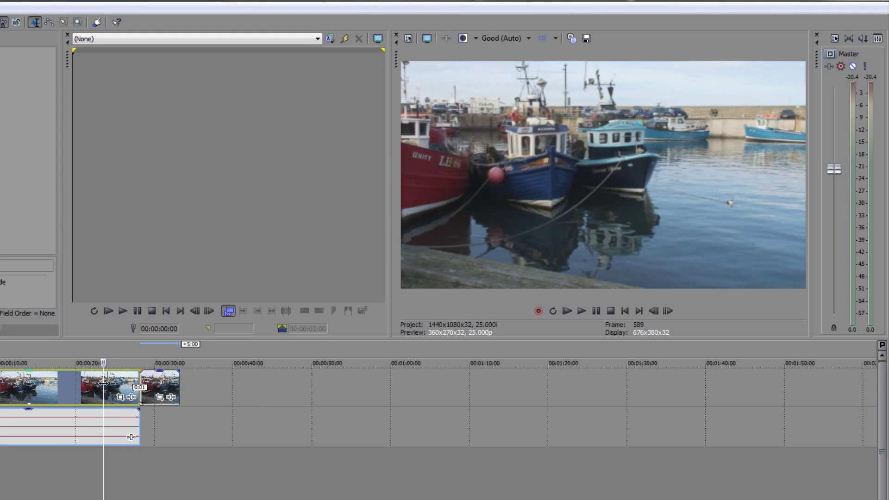
left_click(530, 39)
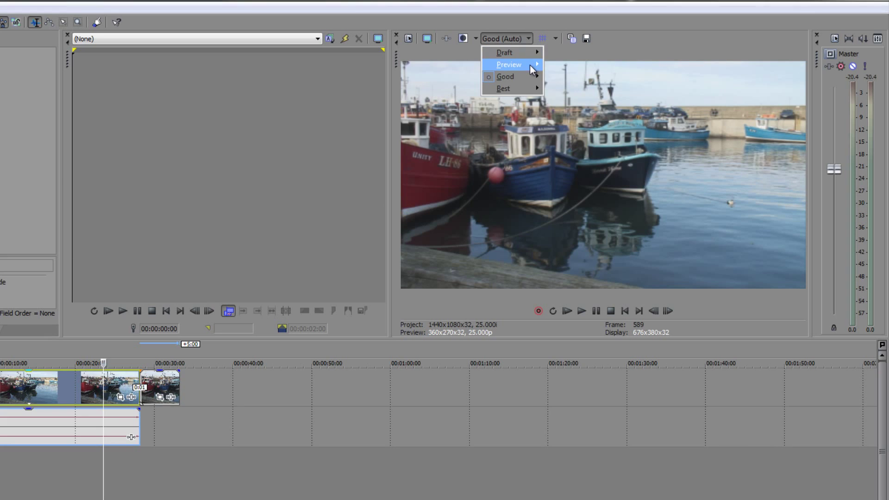
mouse_move(530, 65)
left_click(572, 68)
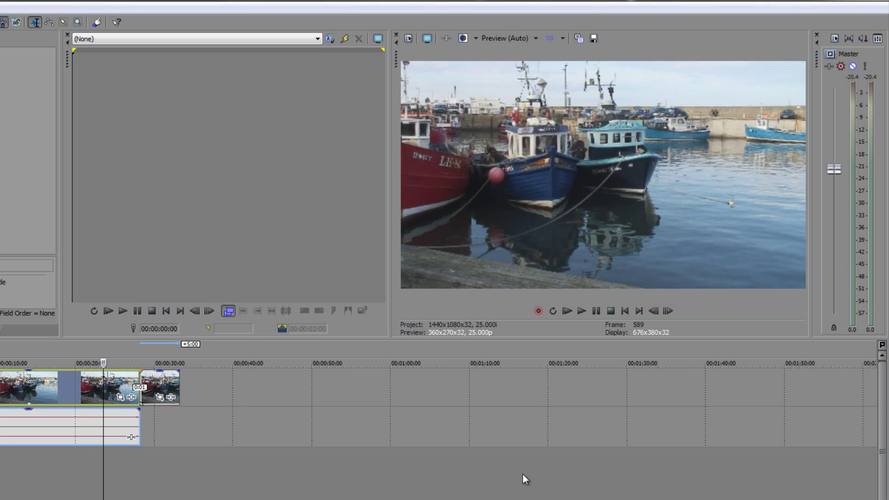